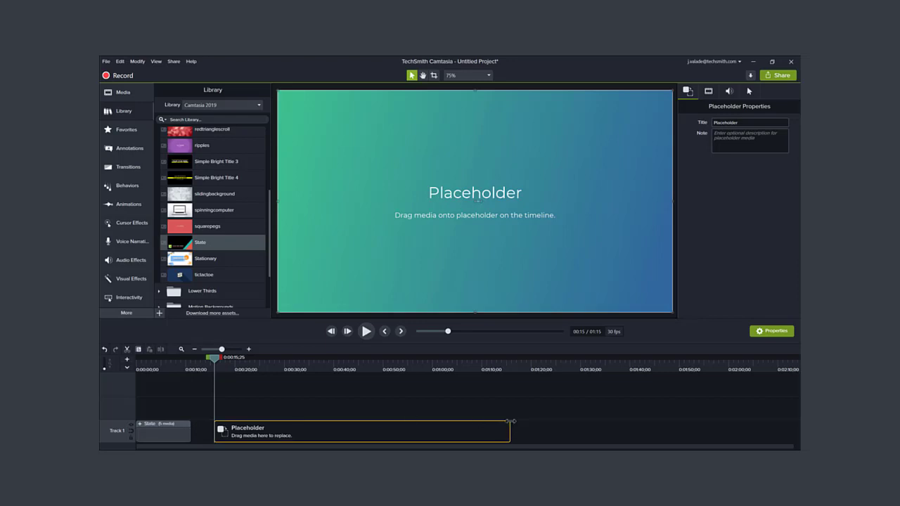
Trim the Track 1 placeholder to end at about 0:56 and add "Screen Recording" to its title with a note about dragging the recording.
left_click_drag(510, 425, 418, 416)
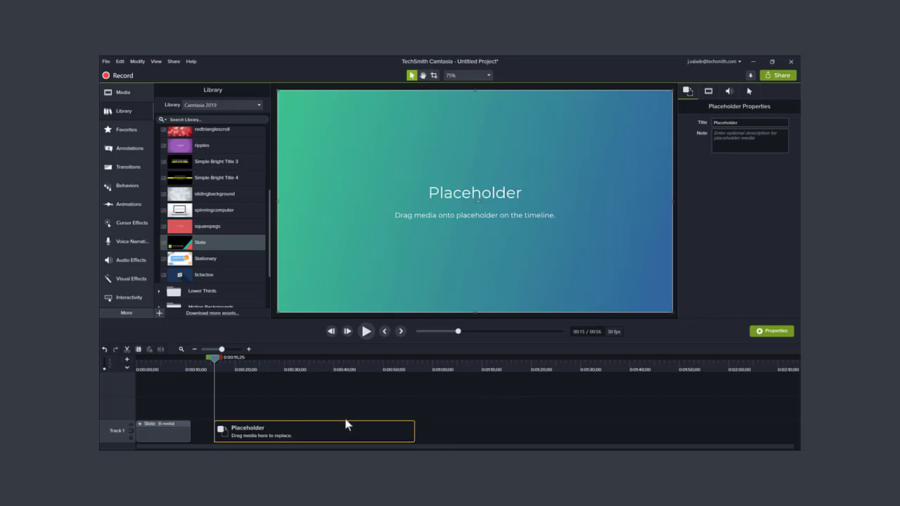
left_click(715, 123)
type("Screen Reco")
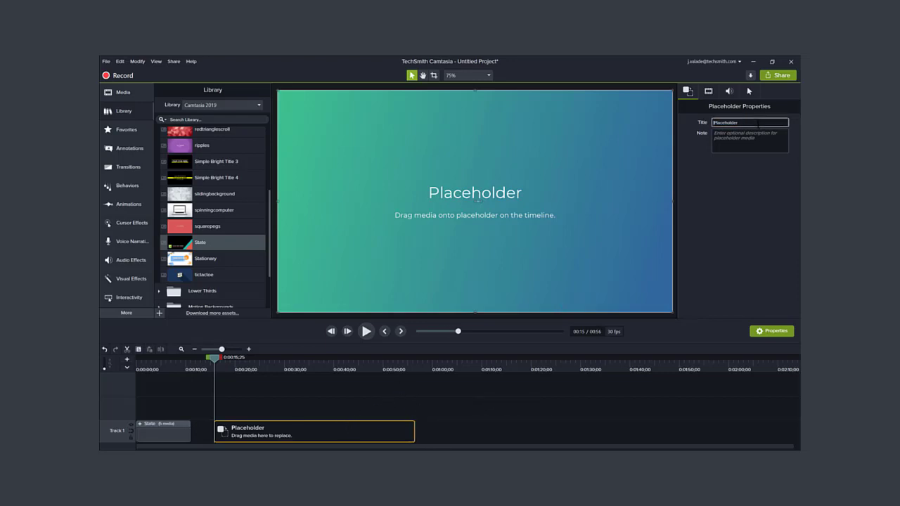
type("rding")
left_click(759, 141)
type("Drag your screen re")
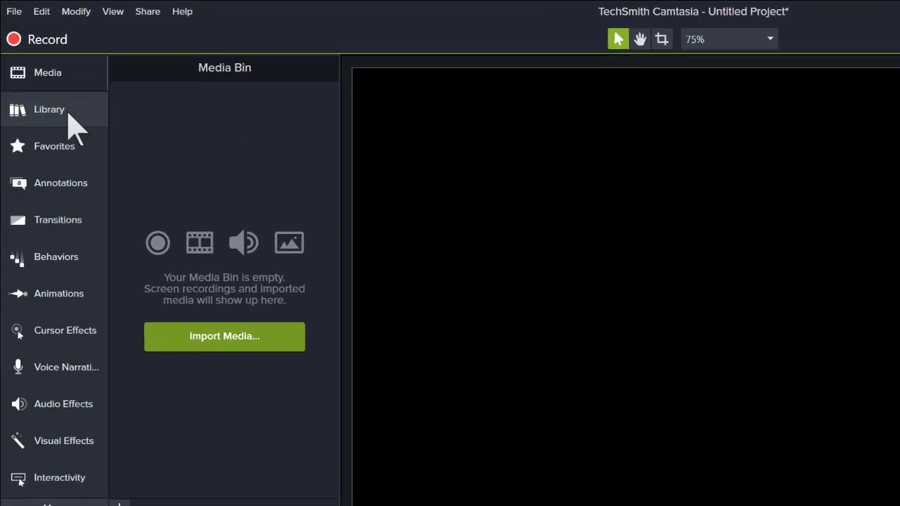
Add the State intro from the Camtasia 2019 library's Intros folder to the start of the timeline.
left_click(43, 73)
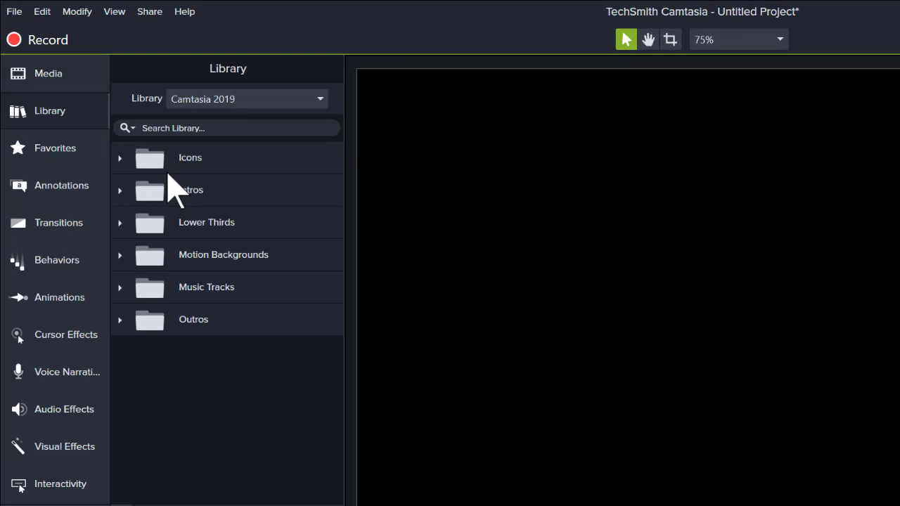
left_click(120, 190)
scroll(116, 192, "down", 5)
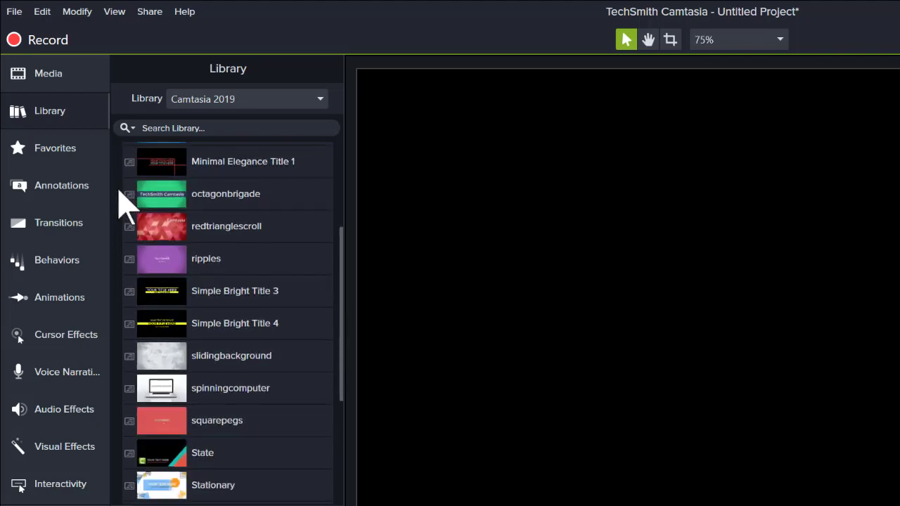
right_click(277, 378)
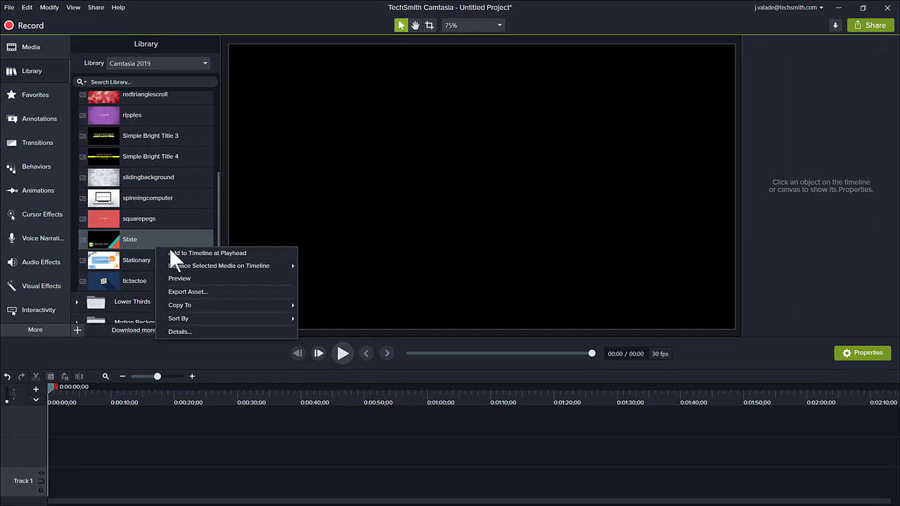
left_click(281, 395)
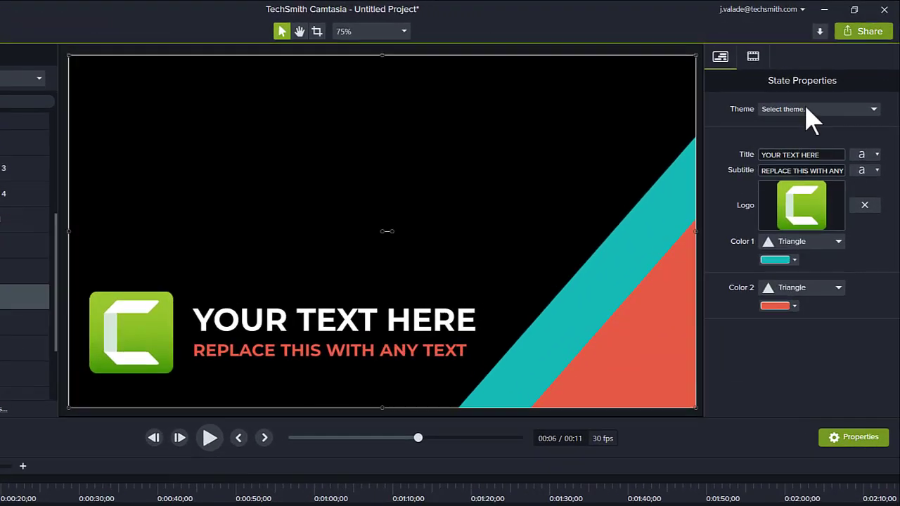
Apply the ACME theme to the State intro and set its title to "New Video" and subtitle to "Our New Process".
left_click(834, 95)
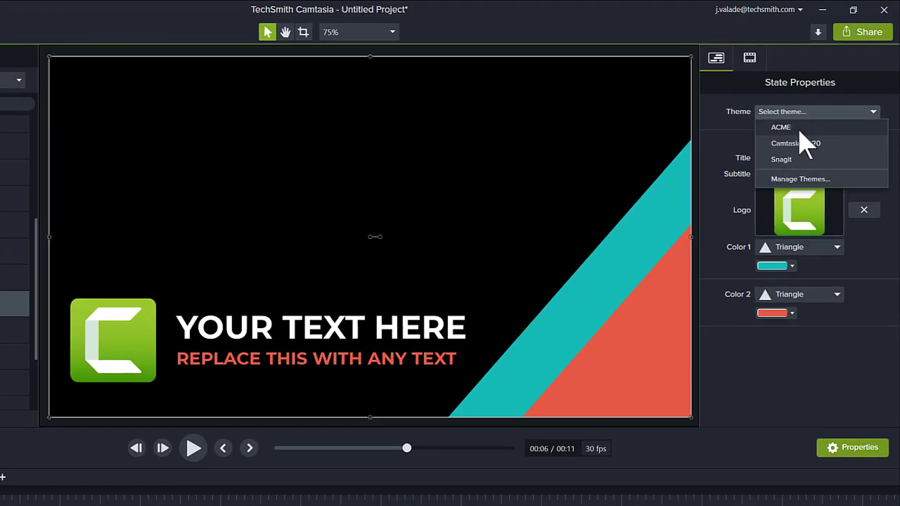
left_click(798, 127)
left_click(795, 159)
type("New Video")
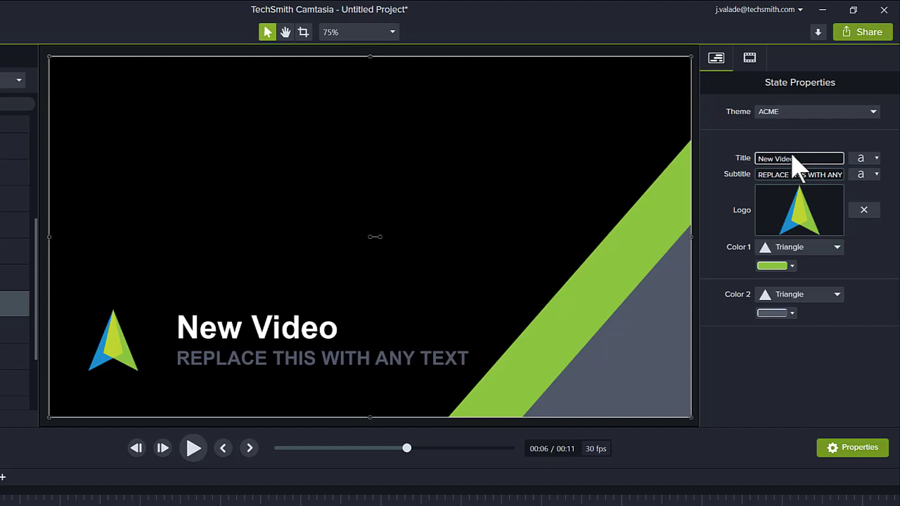
key("Tab")
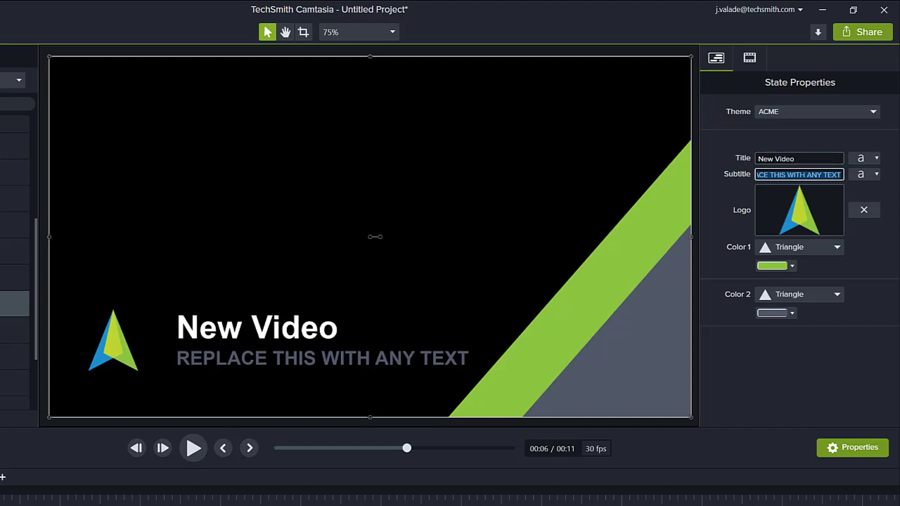
type("Our New Process")
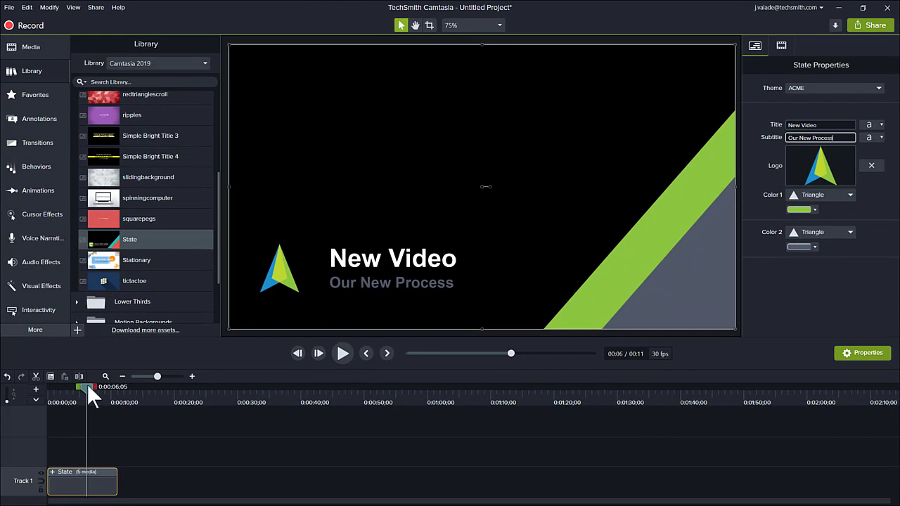
Add a placeholder on Track 1 at about 0:15 and shorten it to end at about 0:56.
left_click_drag(86, 383, 147, 394)
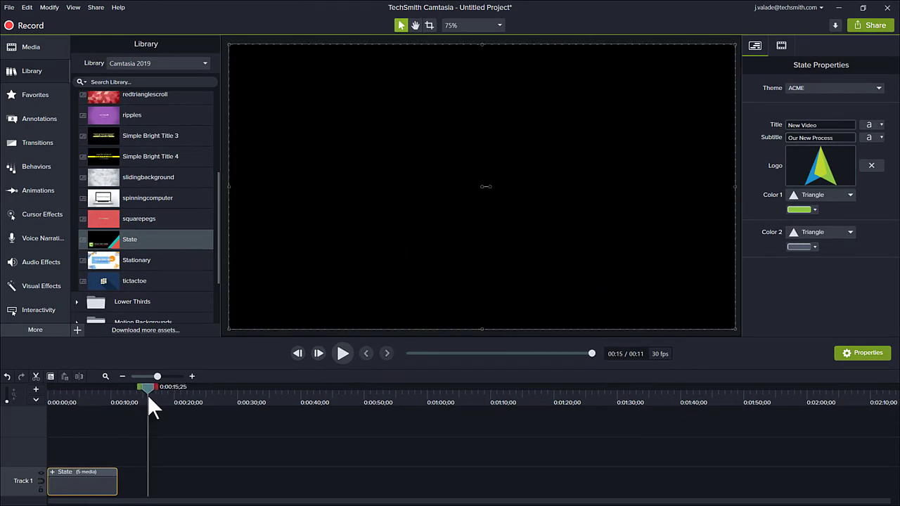
key("p")
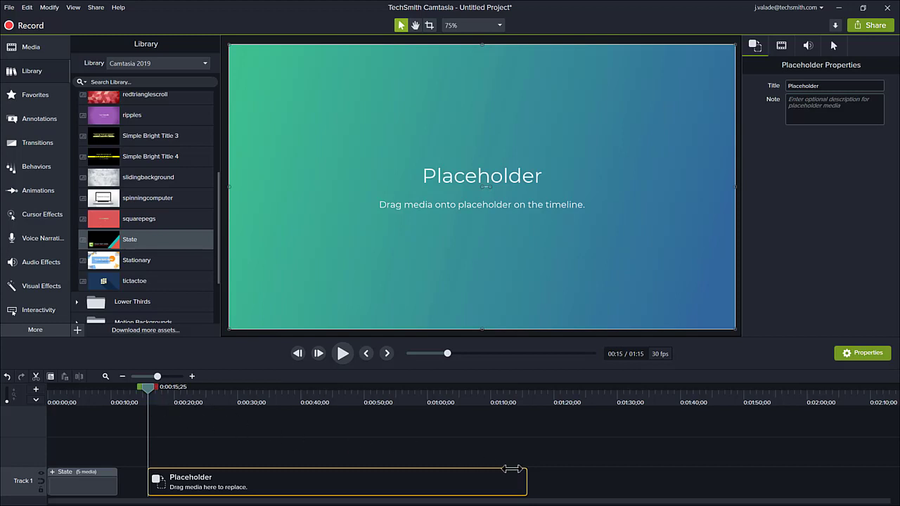
left_click_drag(527, 478, 405, 476)
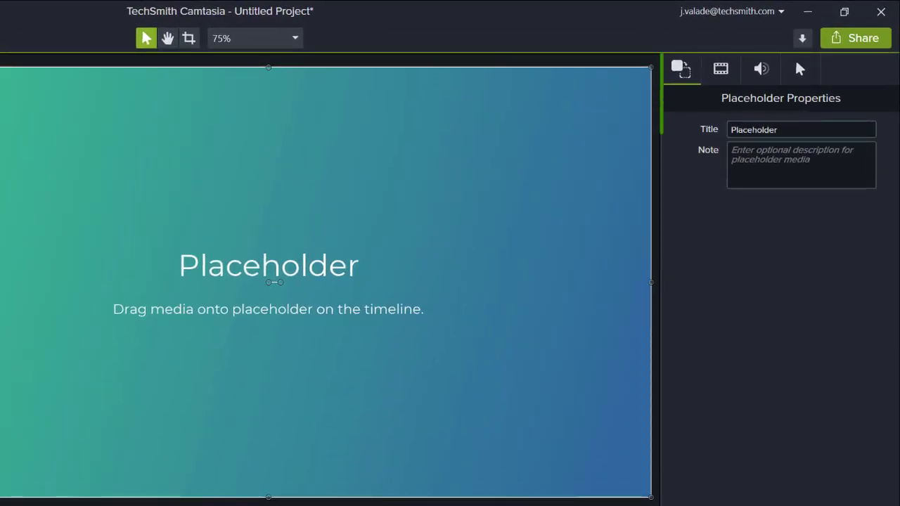
Title the placeholder "Screen Recording Placeholder" and give it the note "Drag your screen recording here.".
left_click(774, 129)
key("Home")
type("Screen Recording")
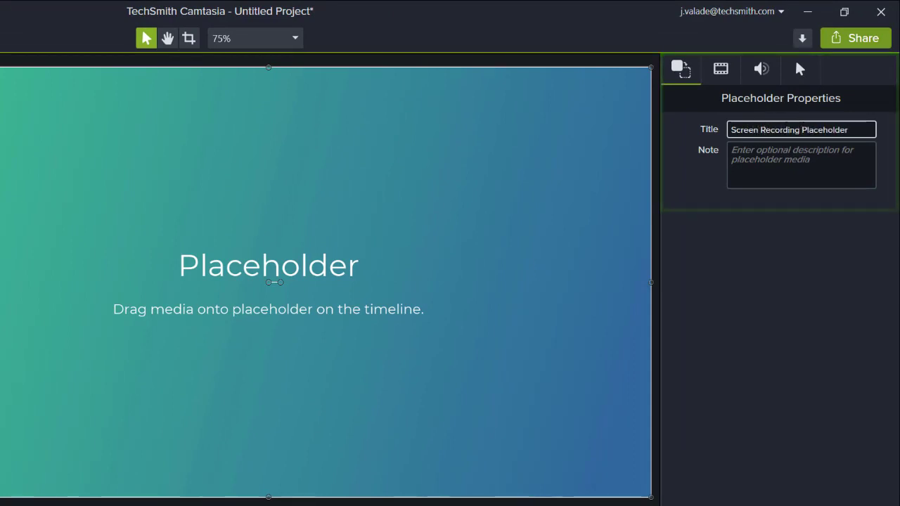
key("Tab")
type("Drag your screen recording here.")
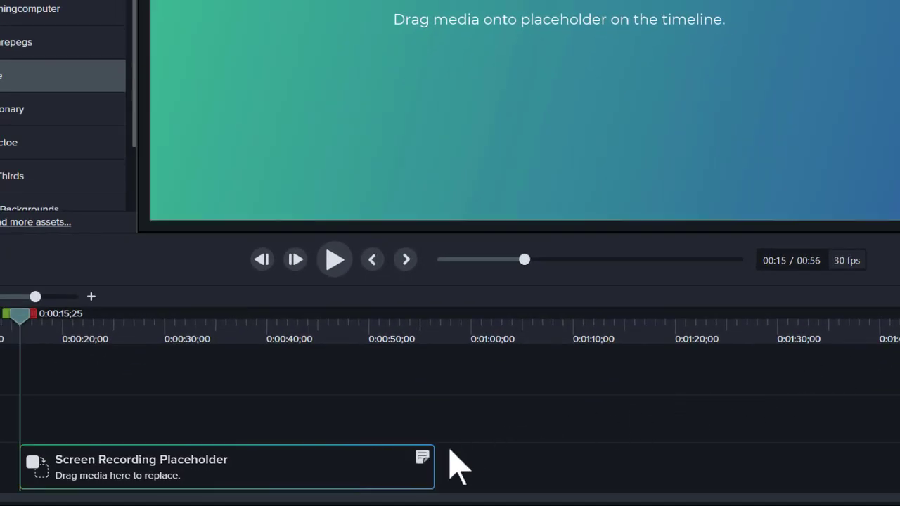
left_click(426, 456)
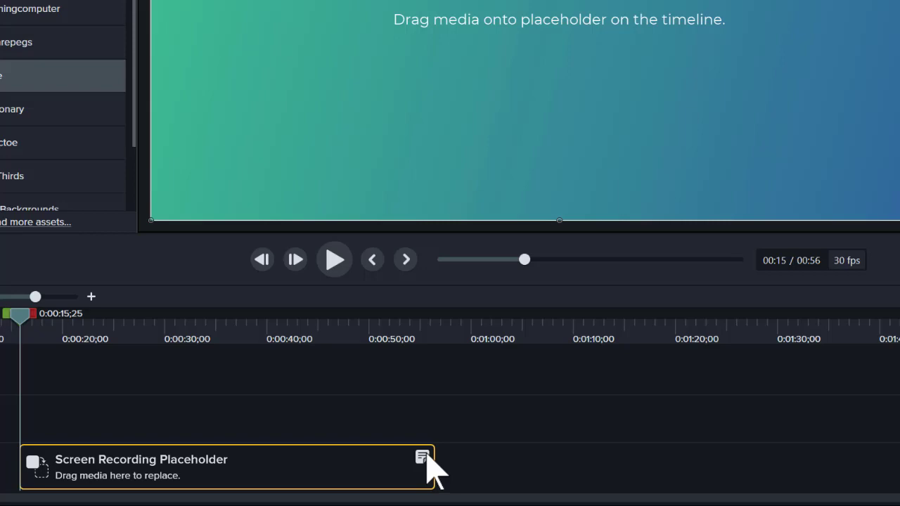
Add a second placeholder at about 1:00 on Track 1 and shorten it to end at about 1:35.
left_click(472, 326)
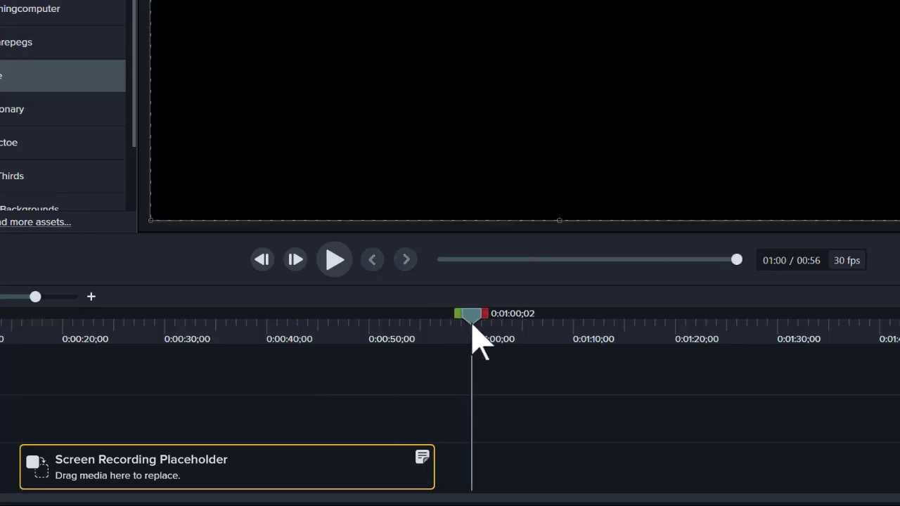
key("p")
left_click_drag(806, 482, 658, 483)
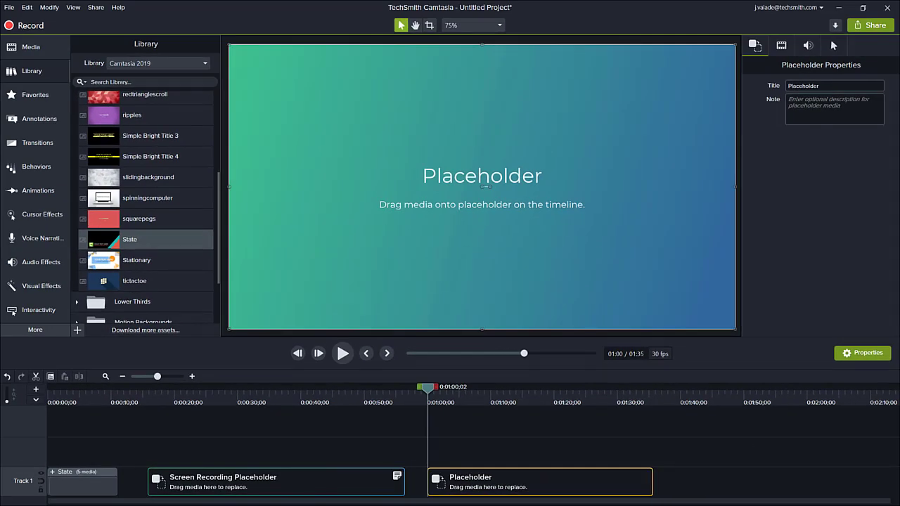
Title the second placeholder "Product Placeholder" and give it the note "Use this space for product shots.".
left_click(788, 85)
type("Product")
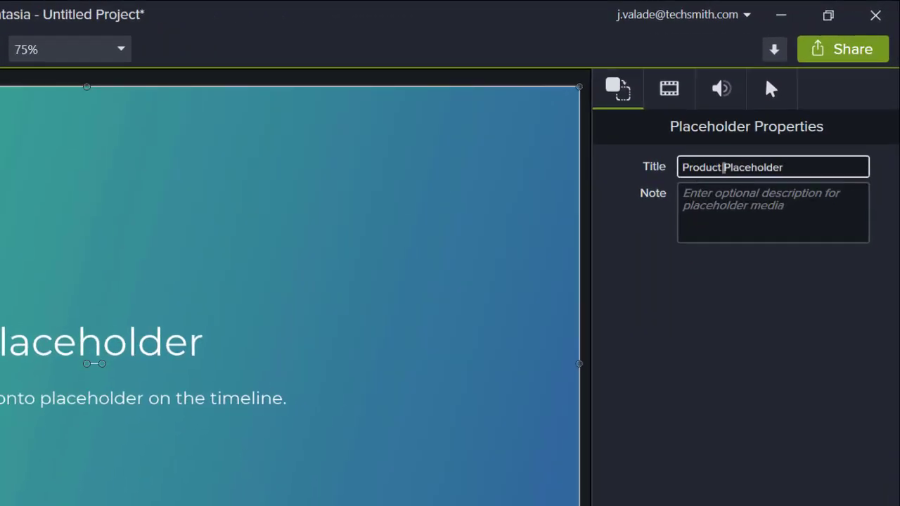
key("Tab")
type("Use this space for product shots.")
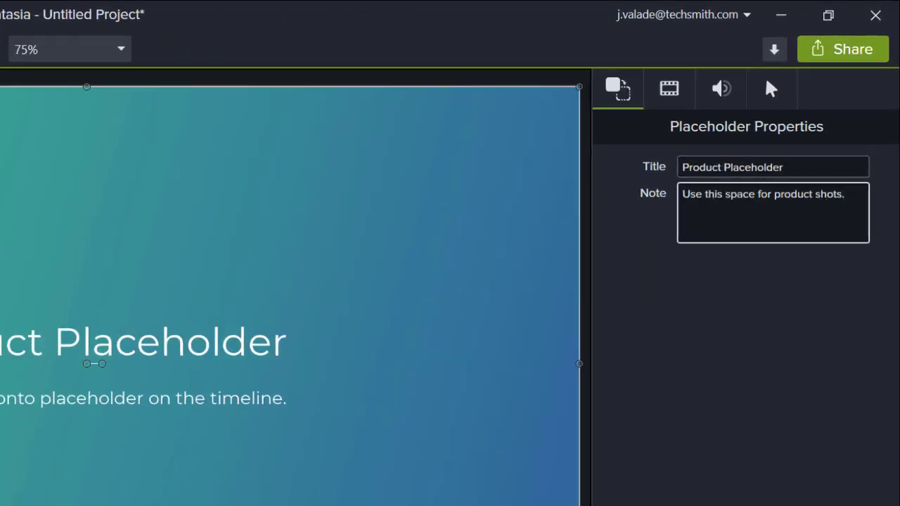
key("Tab")
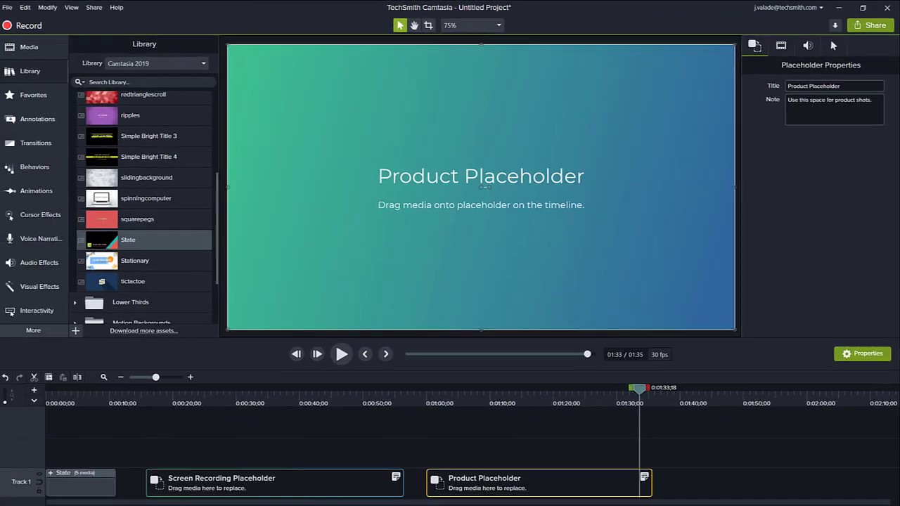
left_click(573, 388)
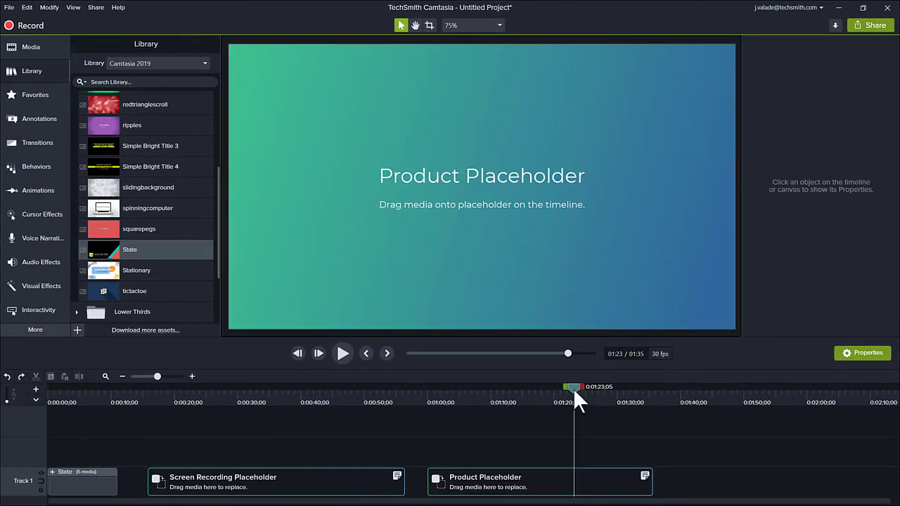
left_click(682, 395)
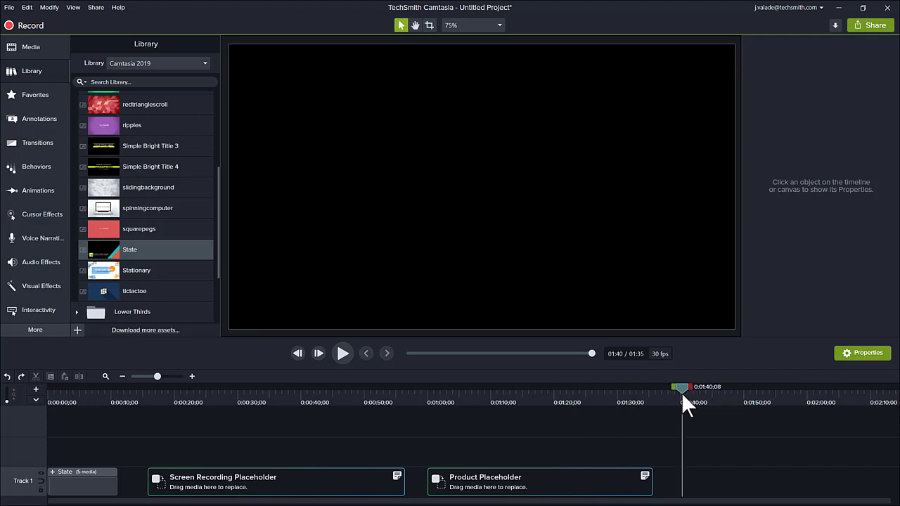
right_click(147, 250)
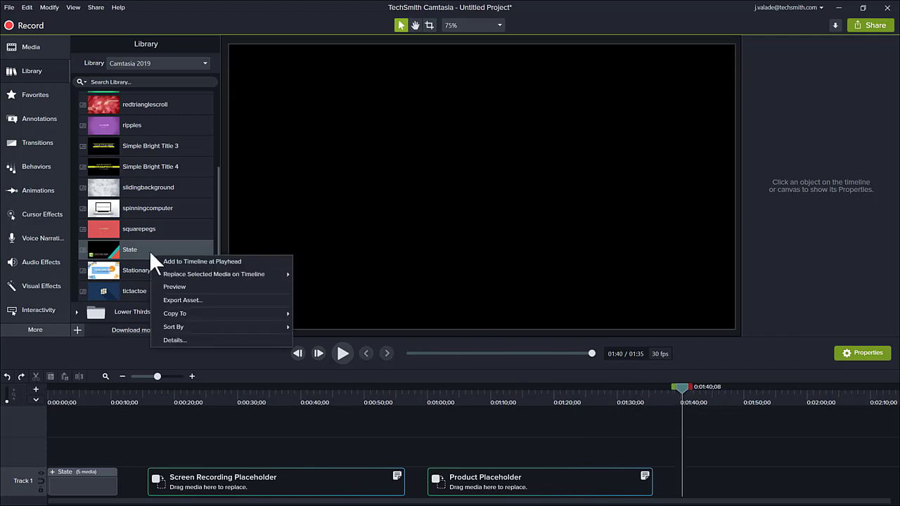
left_click(175, 260)
left_click(831, 125)
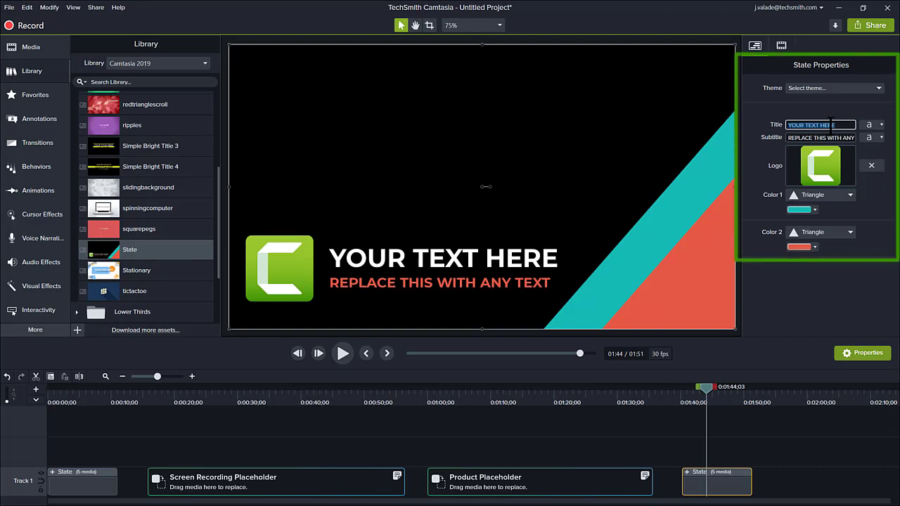
type("Thanks for watching.")
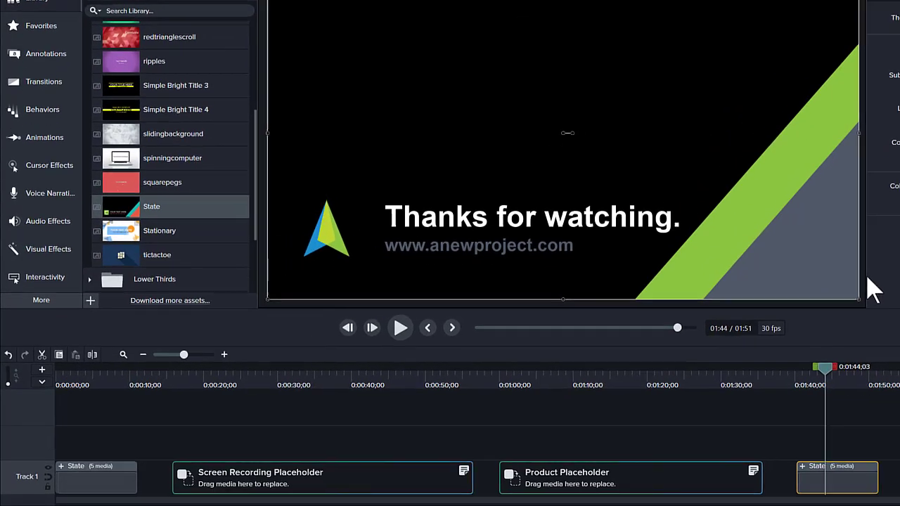
Turn on the magnetic track option for Track 1 to close the gaps between its clips.
left_click(51, 476)
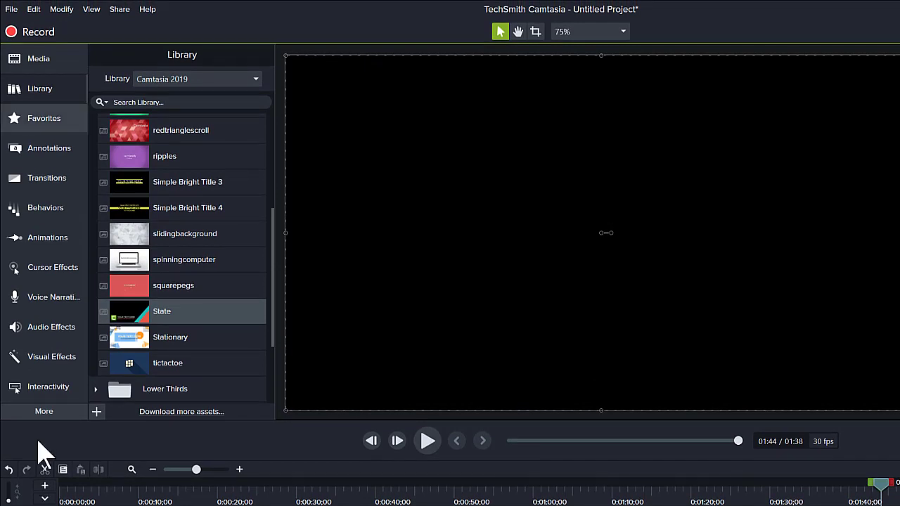
Save the project as a template named "New Video".
left_click(11, 10)
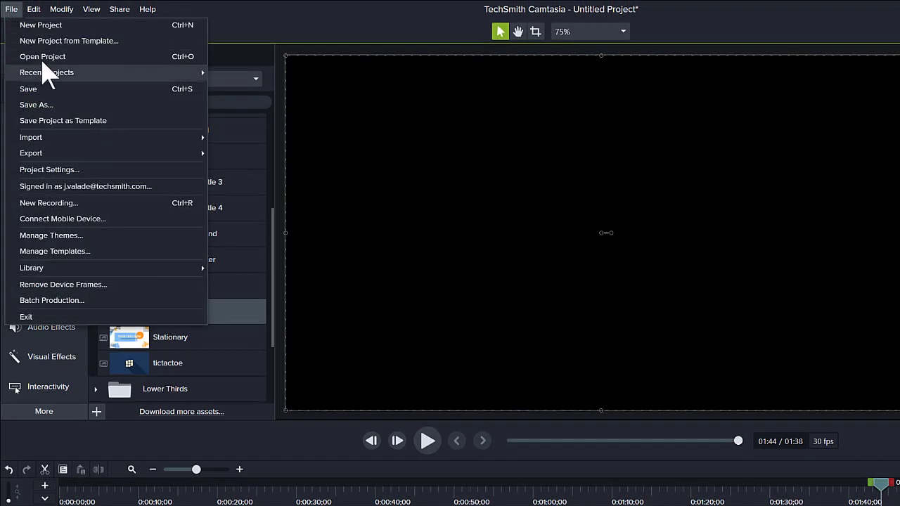
left_click(88, 124)
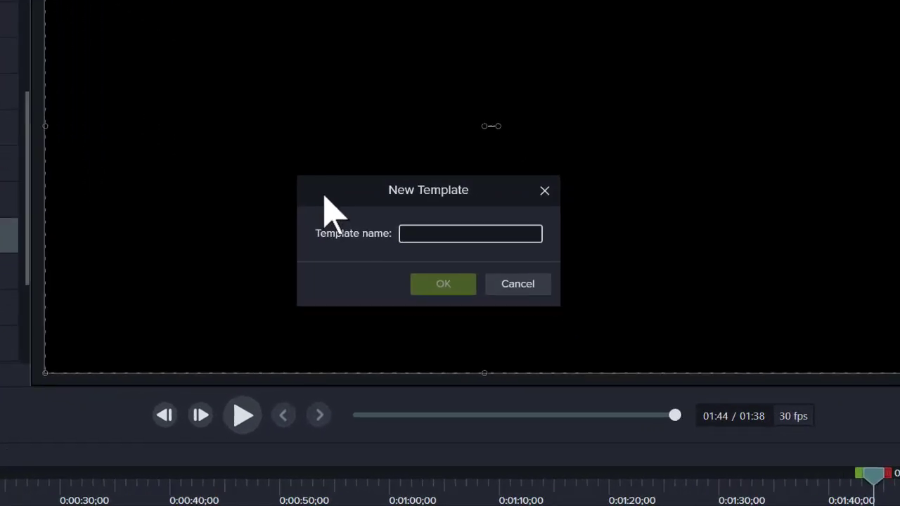
type("New Video")
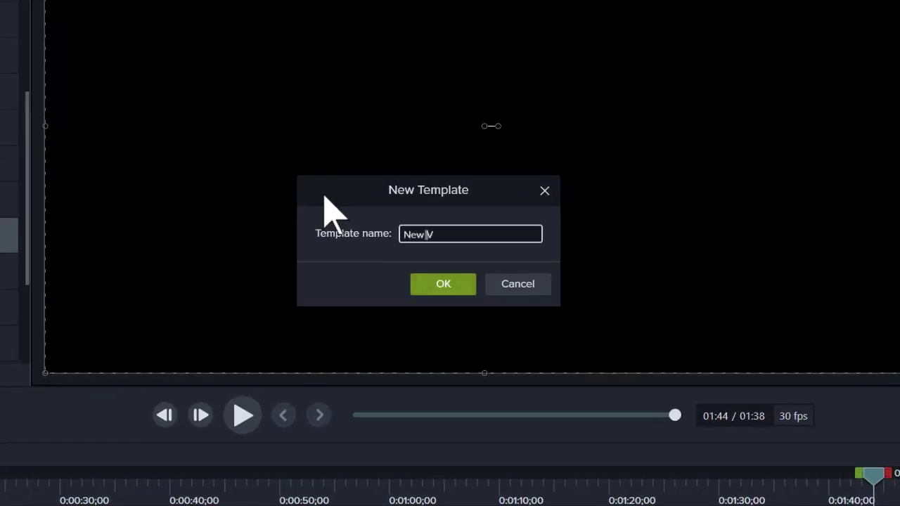
left_click(426, 286)
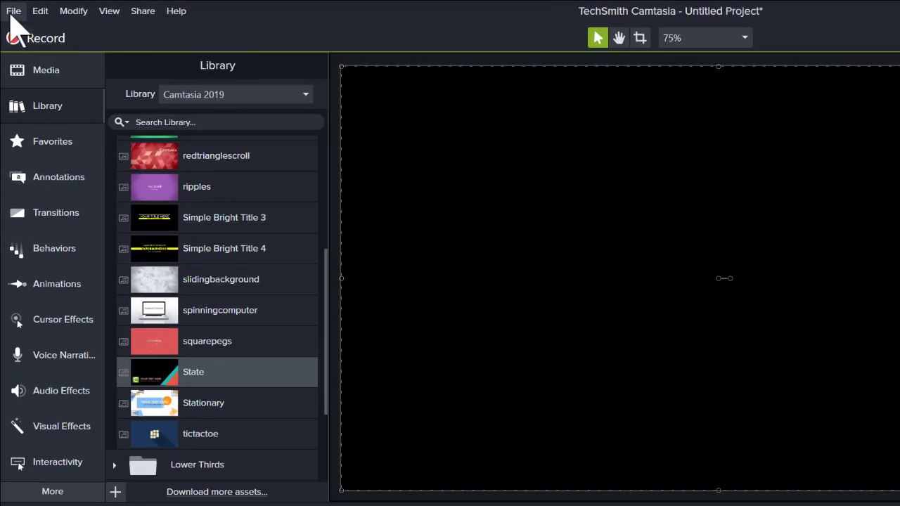
Export the project as a template file named "New Video" on the Desktop.
left_click(10, 8)
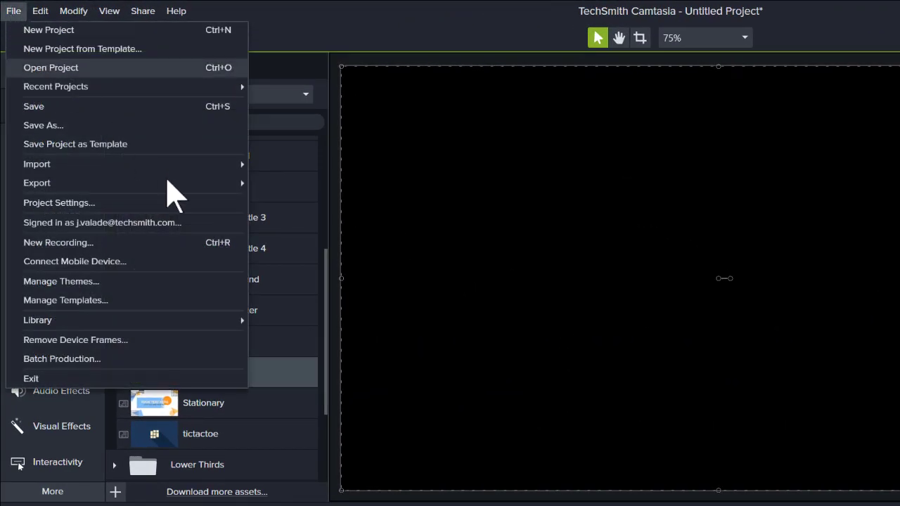
mouse_move(171, 185)
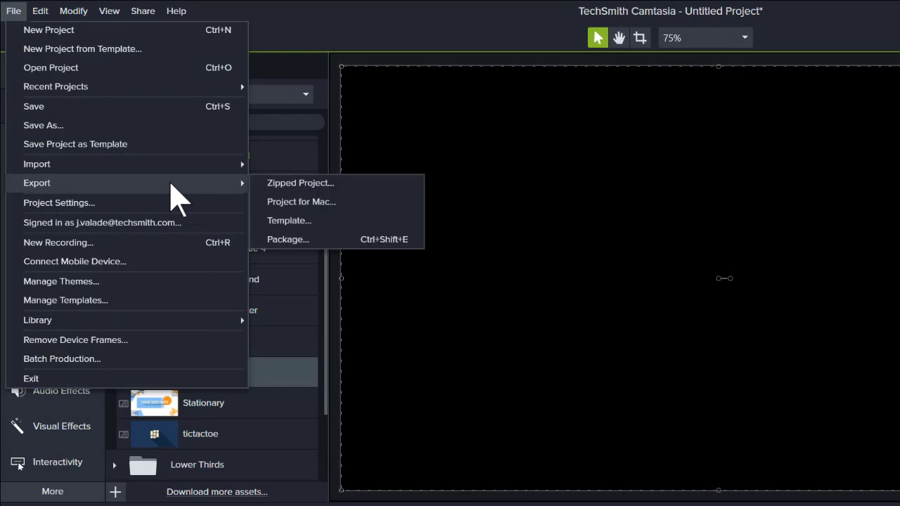
left_click(288, 220)
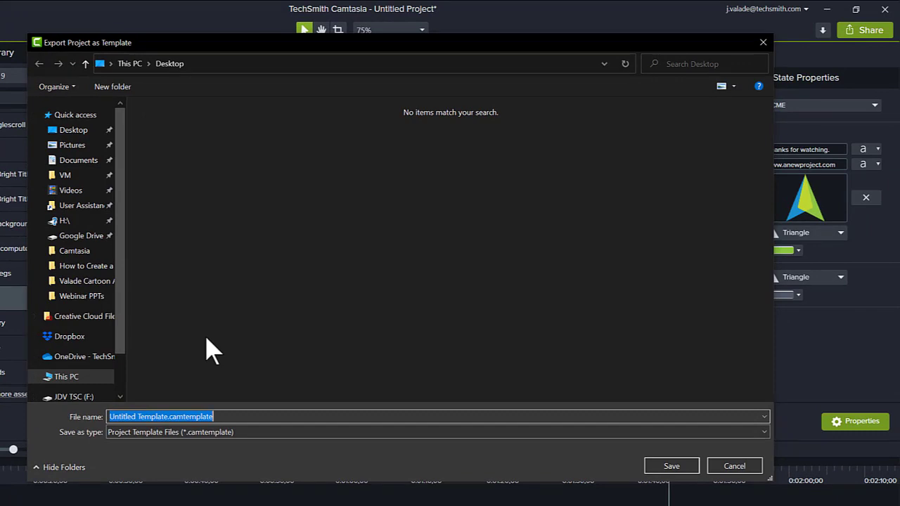
type("New Video")
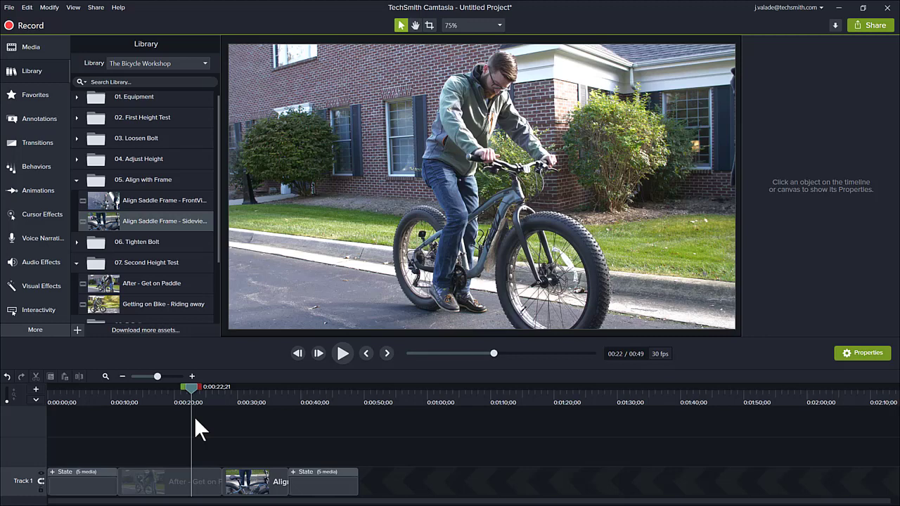
Save the bicycle project to the Desktop as a Camtasia project named "Bike Video".
left_click(9, 7)
left_click(26, 84)
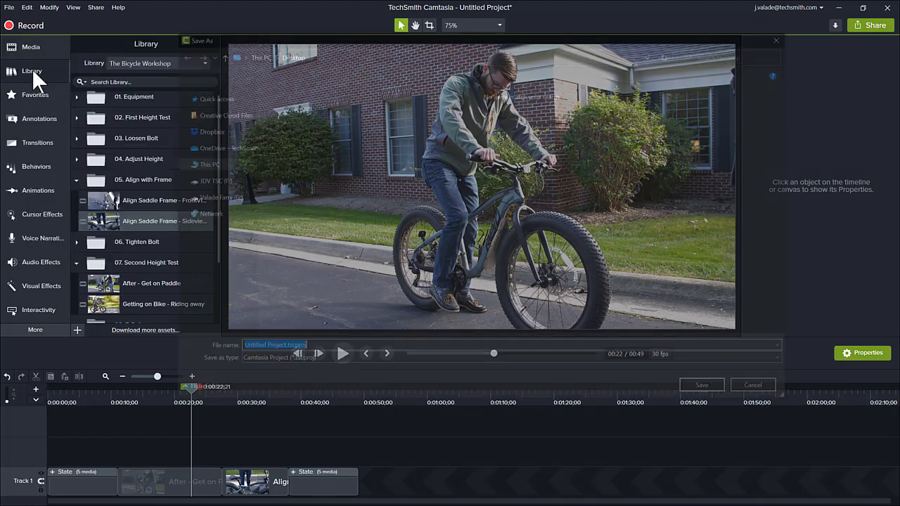
type("Bike Video")
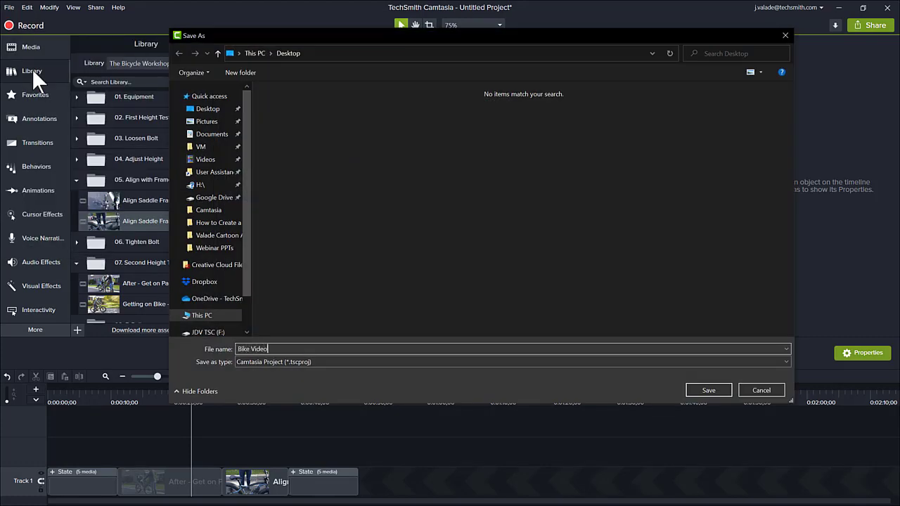
key("Return")
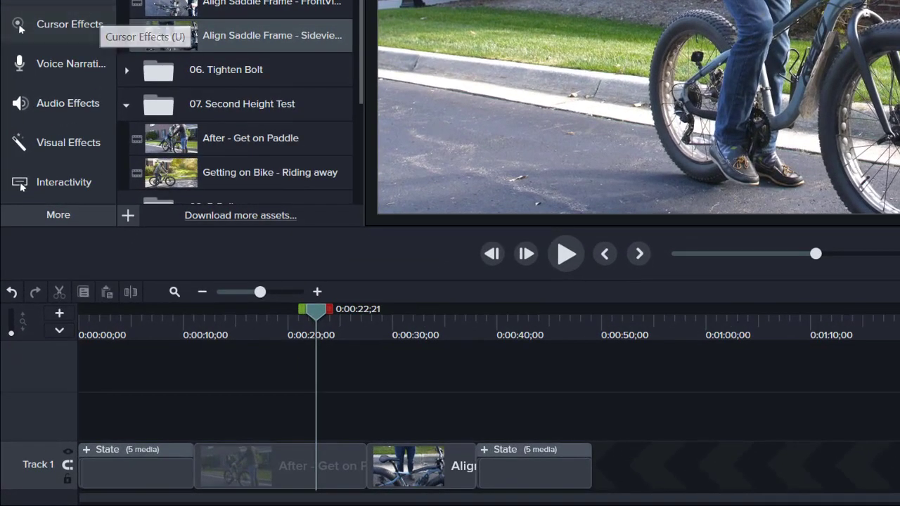
Convert the two bicycle clips between the State clips on Track 1 to placeholders and check the second one's properties.
right_click(232, 467)
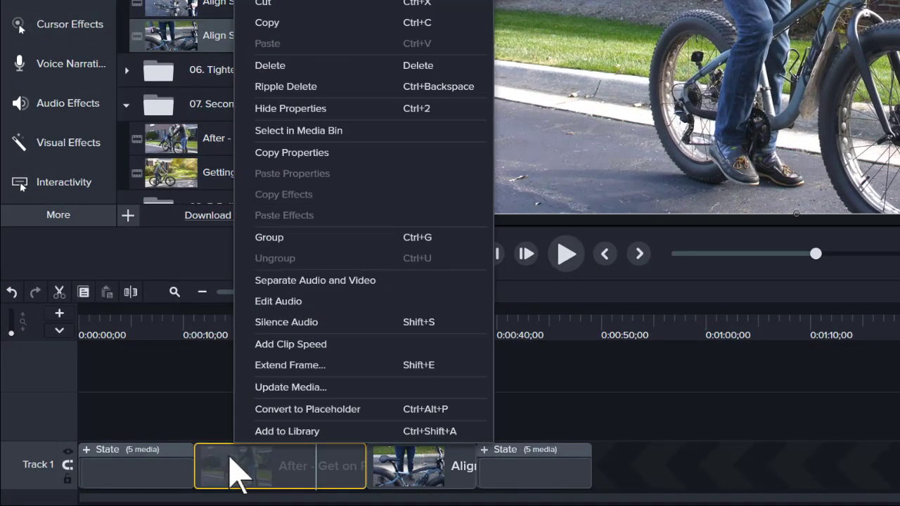
left_click(273, 411)
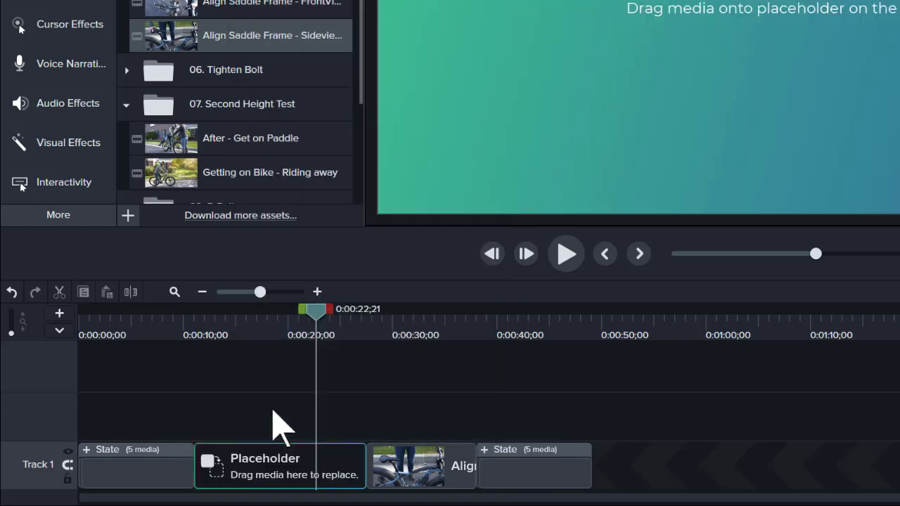
right_click(415, 452)
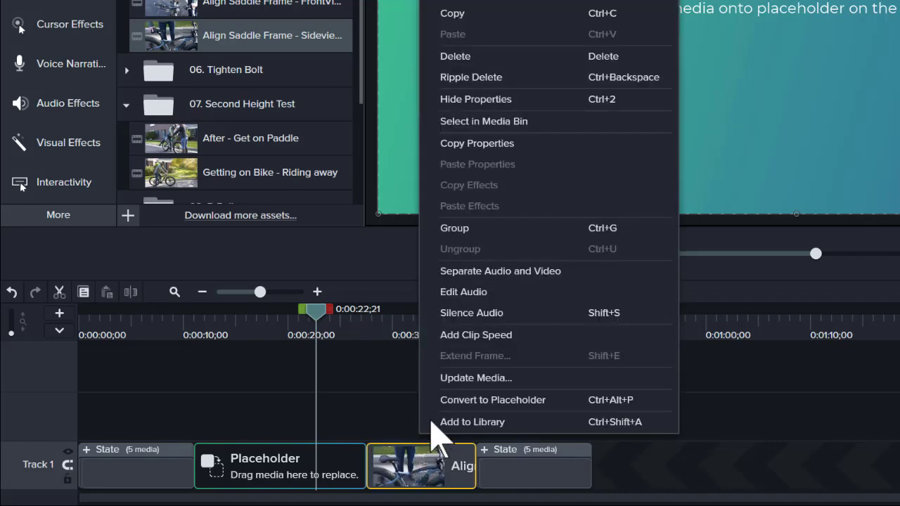
left_click(485, 401)
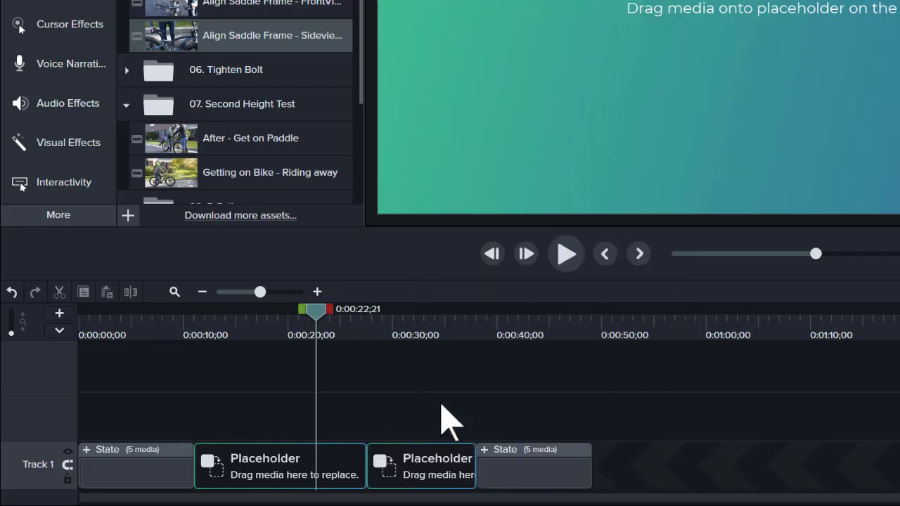
left_click(422, 468)
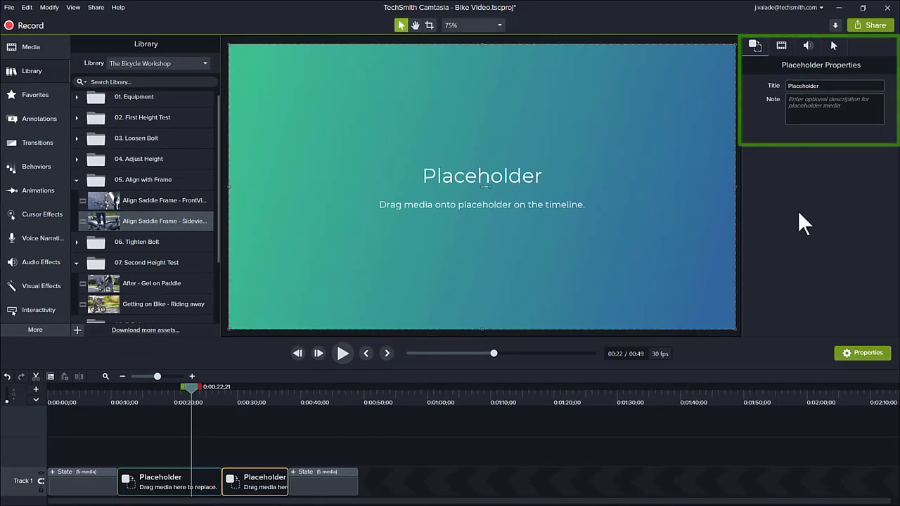
key("Escape")
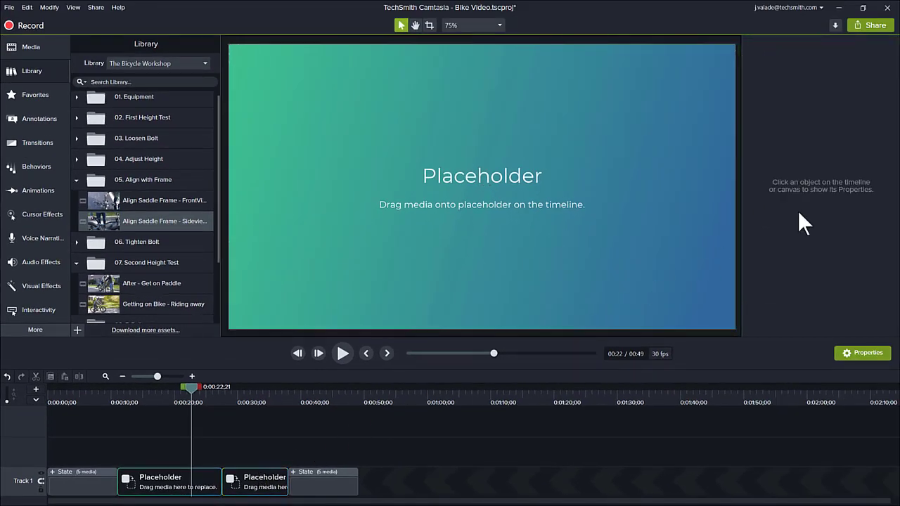
Save the bicycle project with its placeholders as a template.
left_click(9, 7)
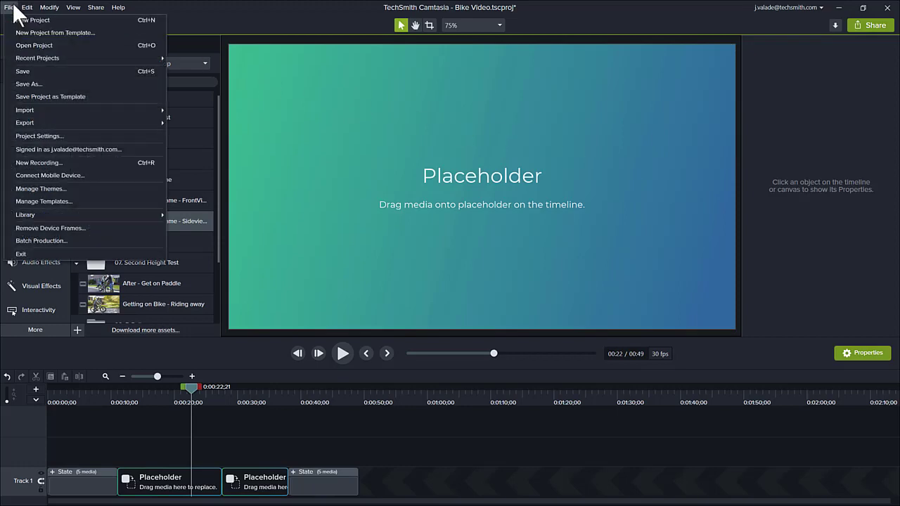